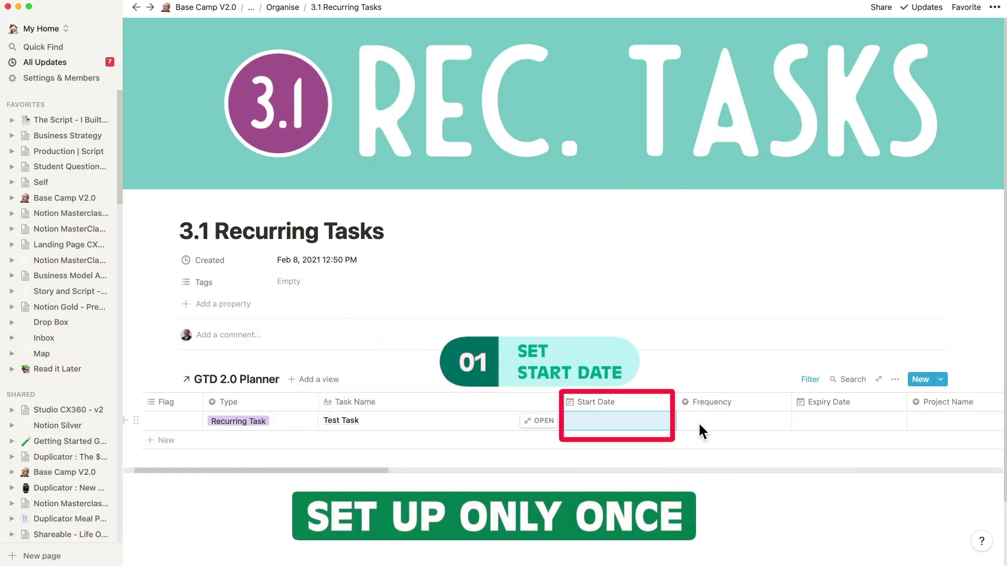
Show the Frequency options for the Test Task row.
left_click(697, 422)
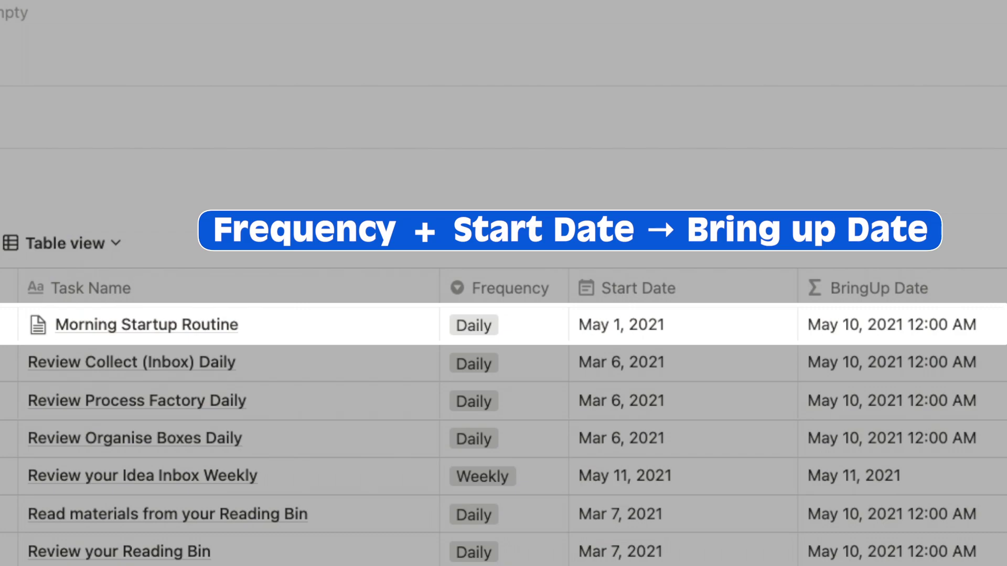
Preview Morning Startup Routine, then scroll down and right through the embedded table.
left_click(410, 326)
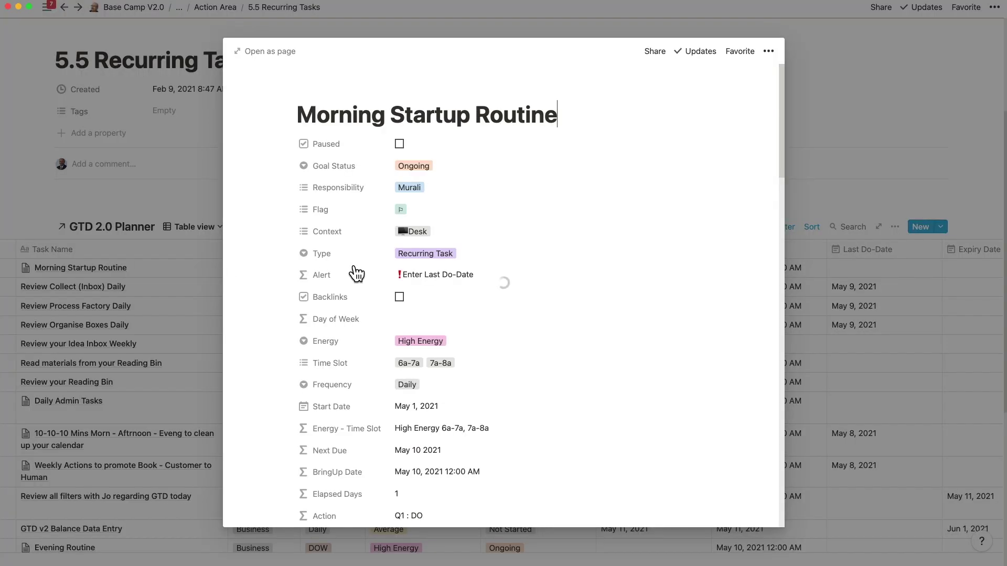
scroll(356, 272, "down", 15)
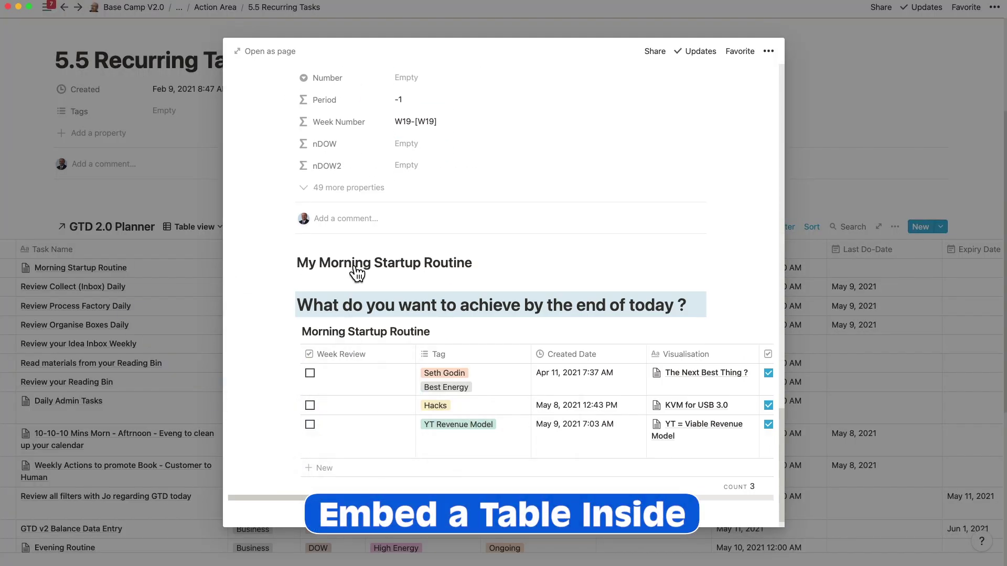
scroll(357, 272, "down", 1)
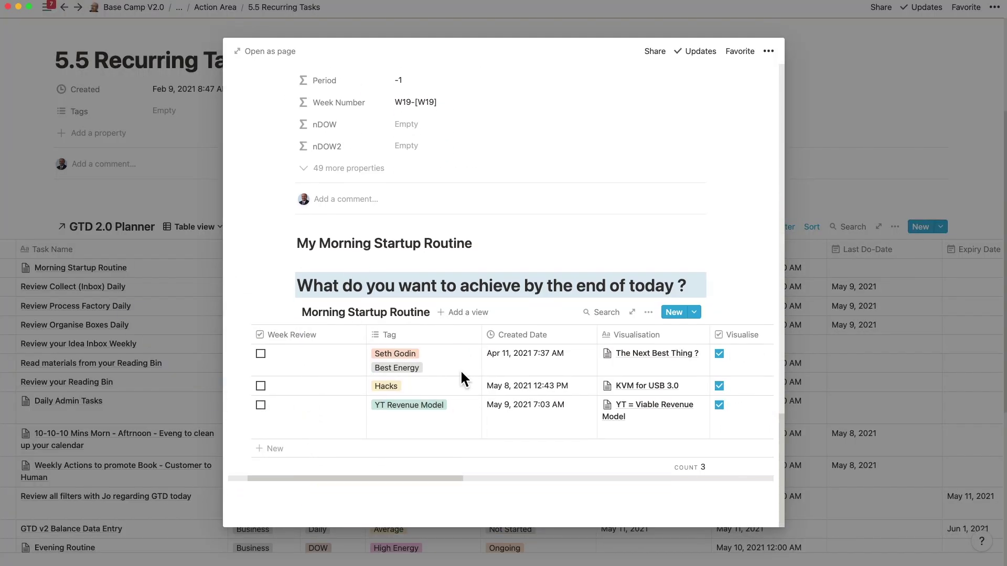
scroll(460, 369, "right", 5)
scroll(460, 369, "right", 5)
scroll(461, 370, "right", 3)
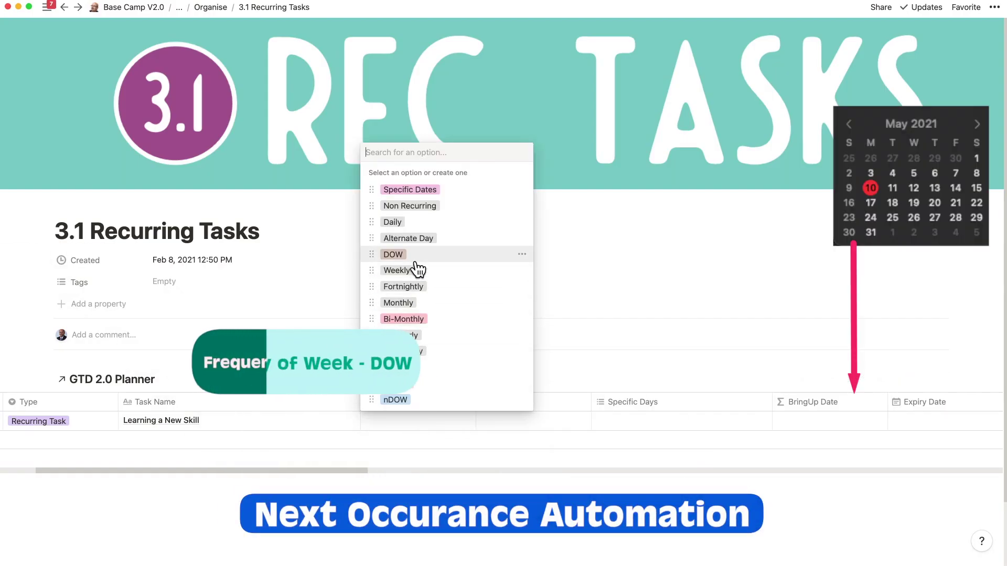
Set Learning a New Skill's frequency to DOW with Specific Days reduced to Sunday only.
left_click(409, 255)
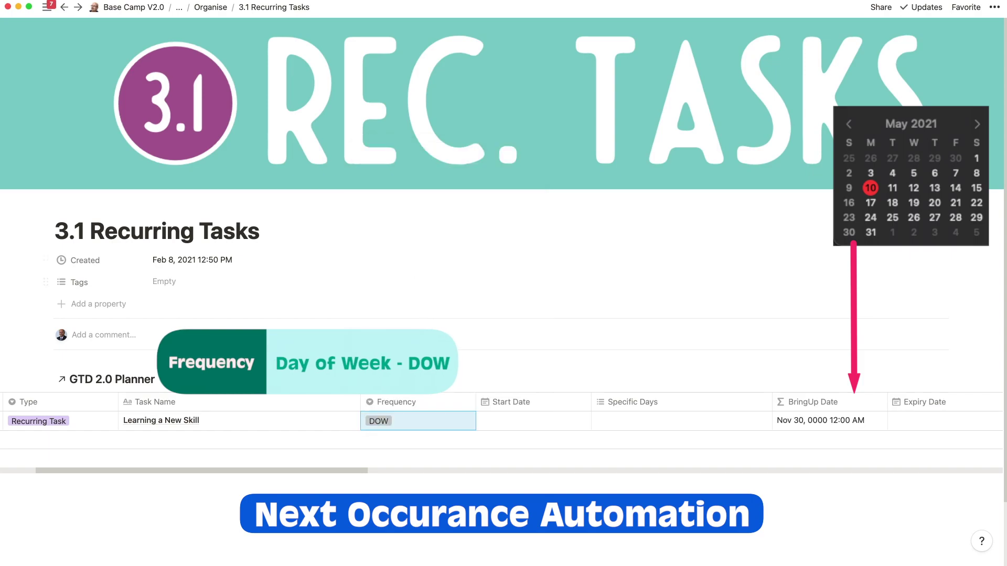
left_click(613, 417)
left_click(625, 338)
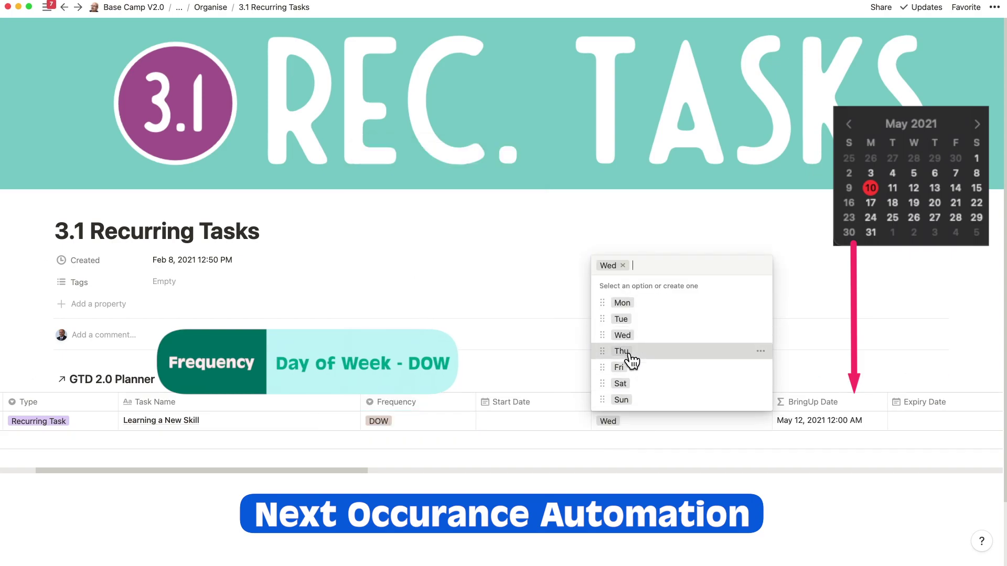
left_click(624, 351)
left_click(622, 399)
left_click(551, 371)
left_click(681, 421)
left_click(622, 265)
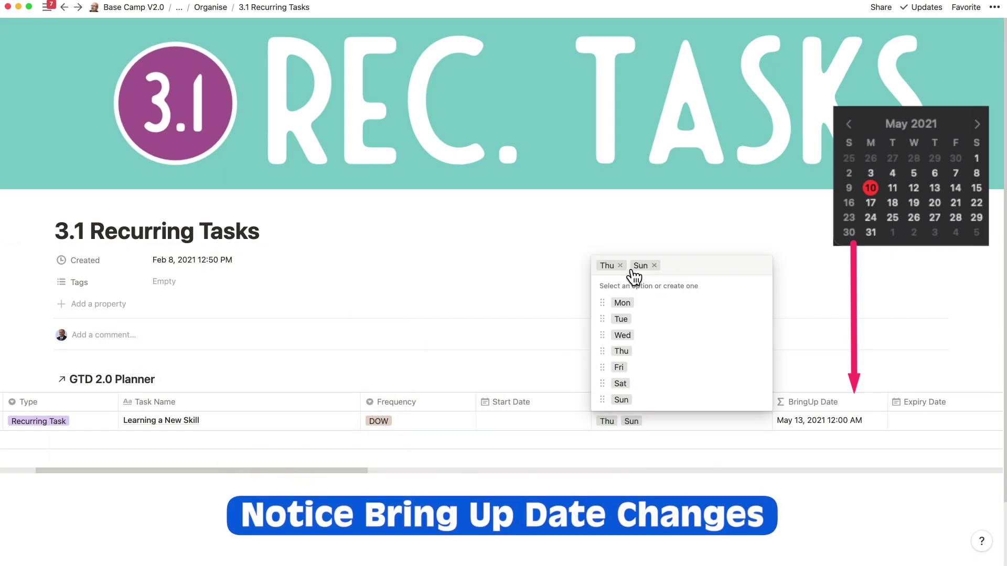
left_click(619, 266)
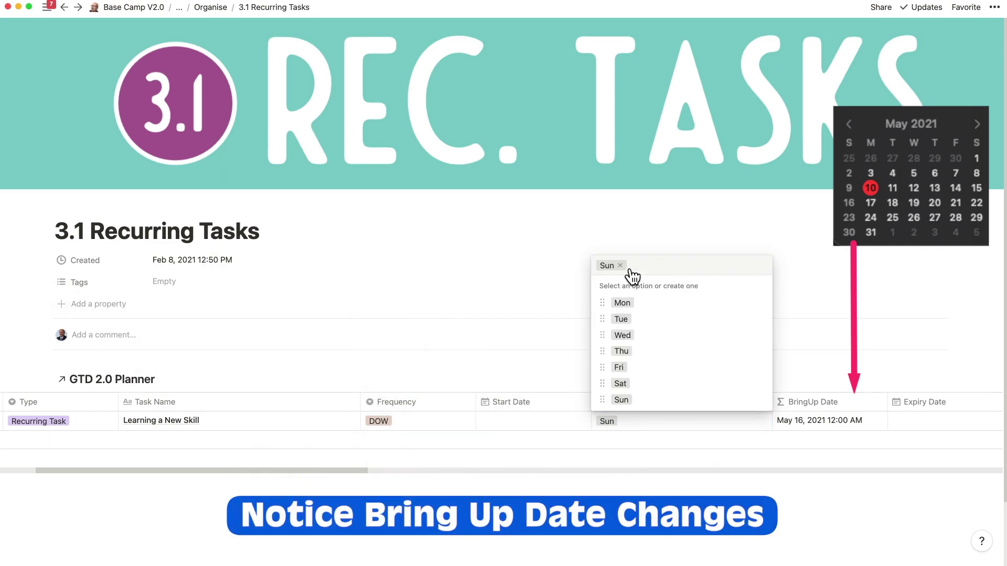
left_click(513, 287)
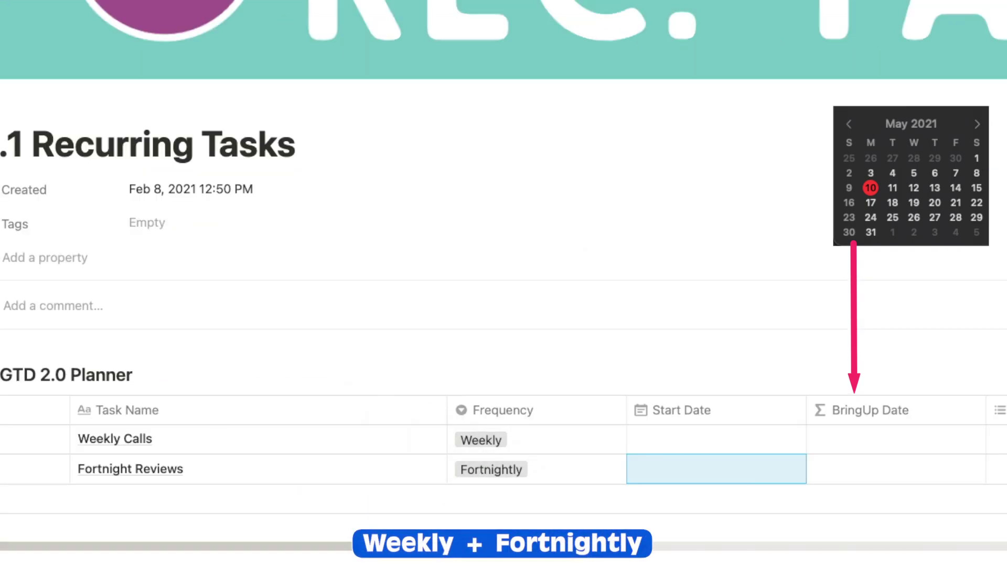
Set the Start Date of Weekly Calls and Fortnight Reviews to May 3, 2021.
left_click(665, 449)
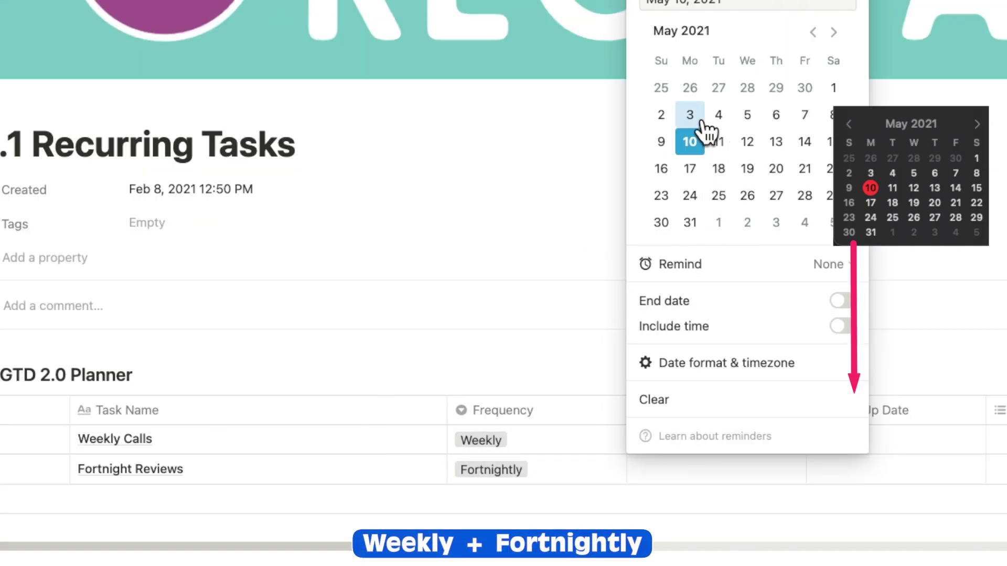
left_click(691, 115)
left_click(545, 373)
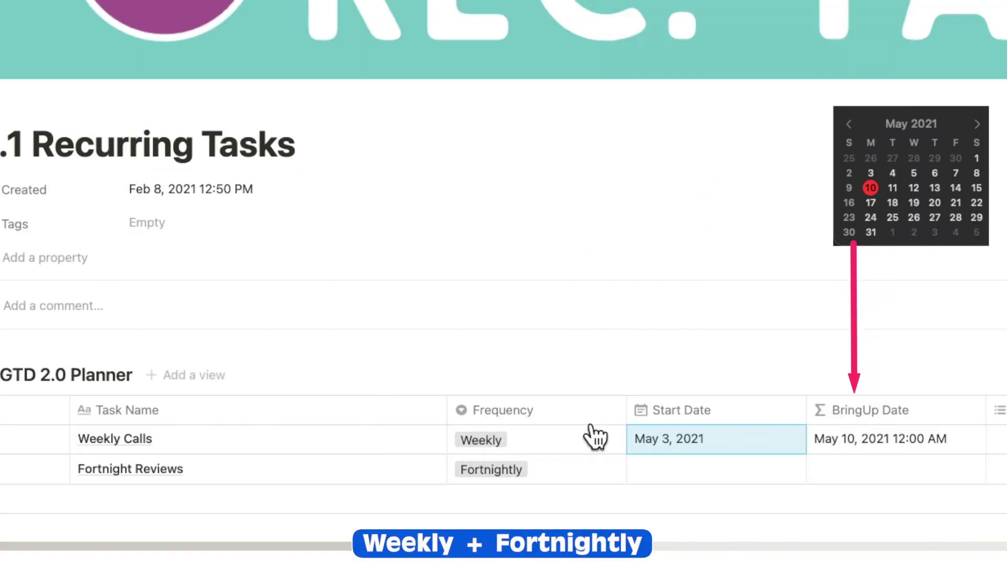
left_click(645, 469)
left_click(689, 145)
left_click(494, 363)
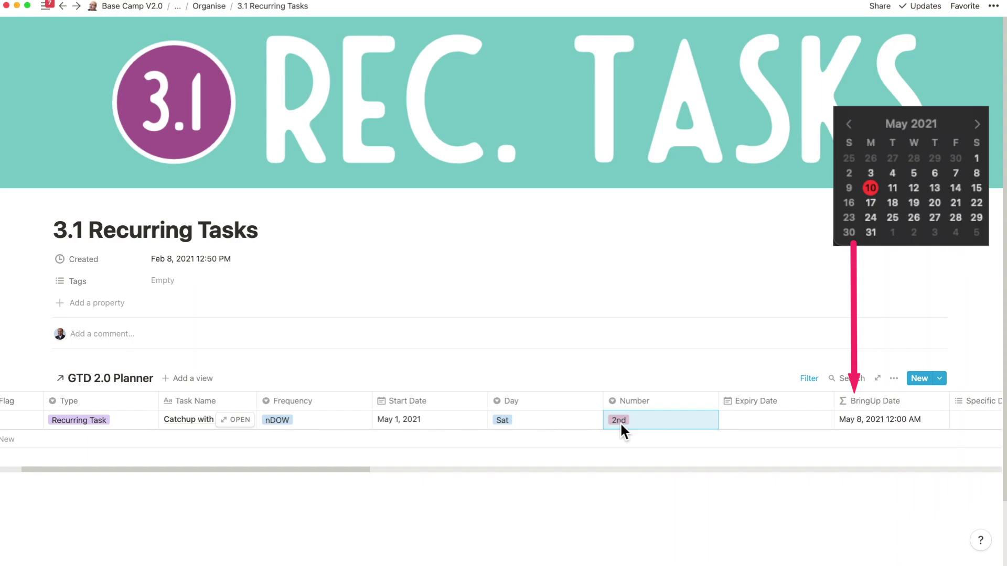
Set the catch-up task's Number to 5th - Last after trying 1st, 3rd and 4th.
left_click(620, 422)
left_click(640, 469)
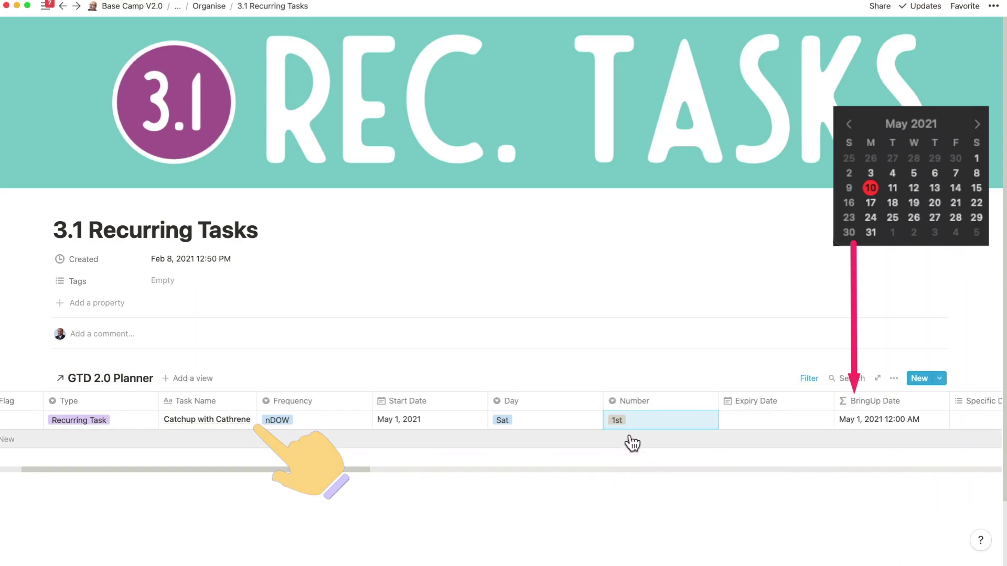
left_click(619, 422)
left_click(639, 492)
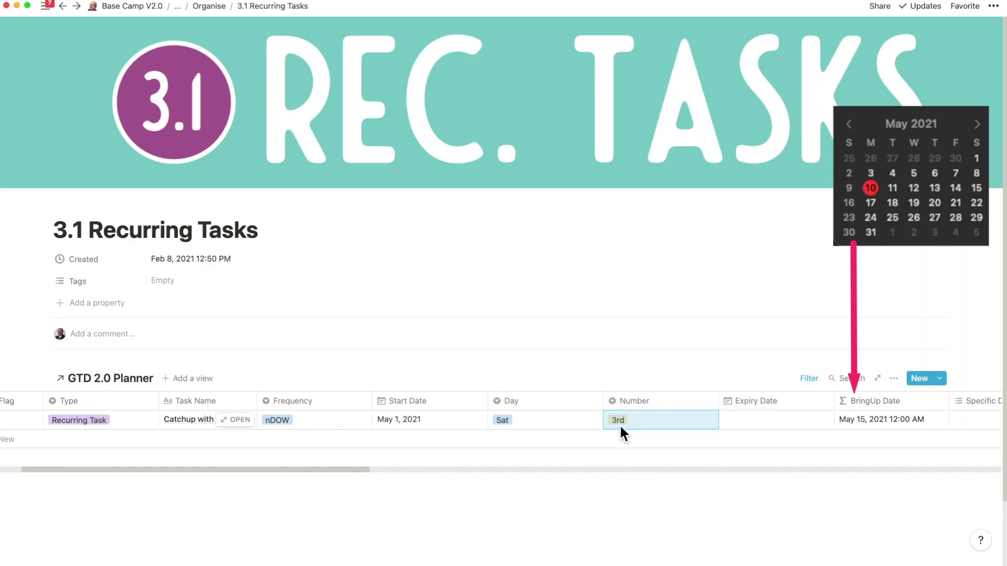
left_click(618, 423)
left_click(637, 506)
left_click(629, 420)
left_click(641, 523)
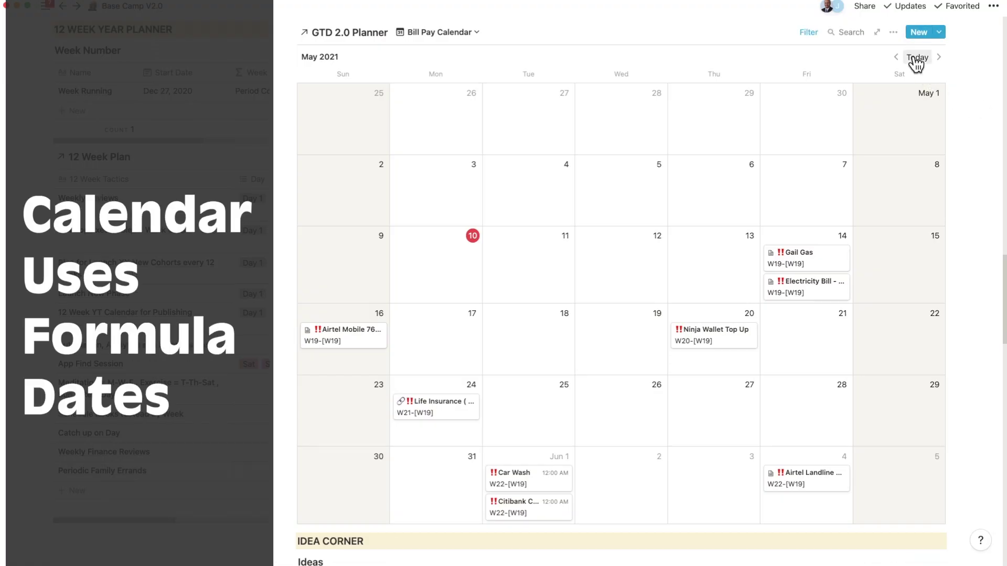
Check the calendar's Calendar by setting, confirming BringUp Date is the property used.
left_click(894, 32)
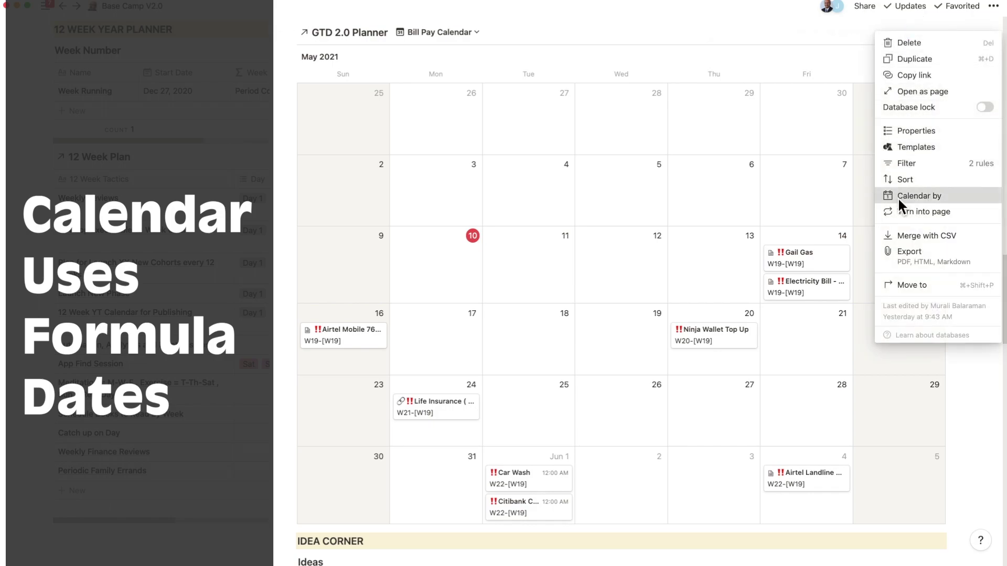
left_click(910, 196)
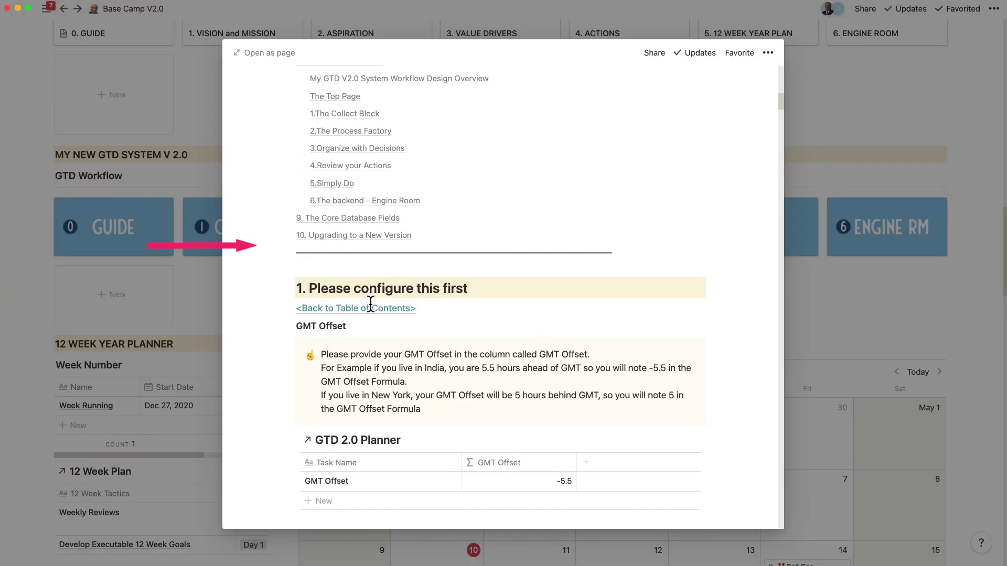
scroll(371, 304, "down", 5)
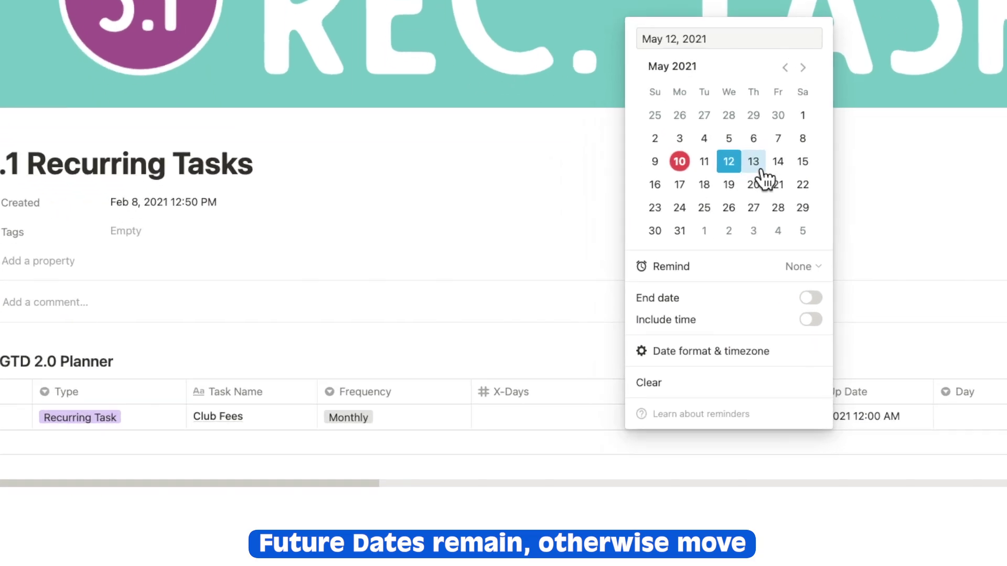
Set Club Fees' Start Date to May 9, 2021, replacing the initially picked May 13.
left_click(671, 209)
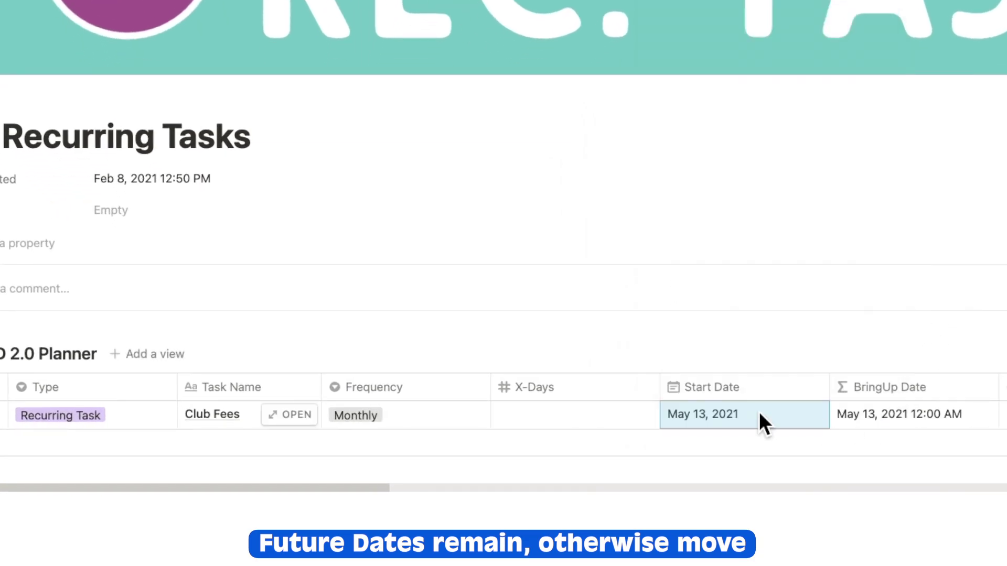
left_click(759, 411)
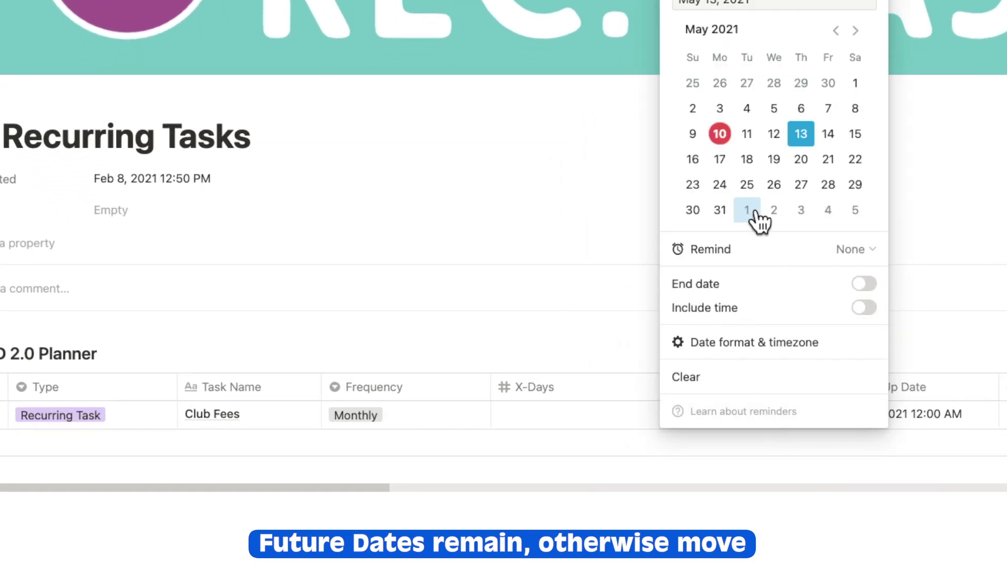
left_click(693, 135)
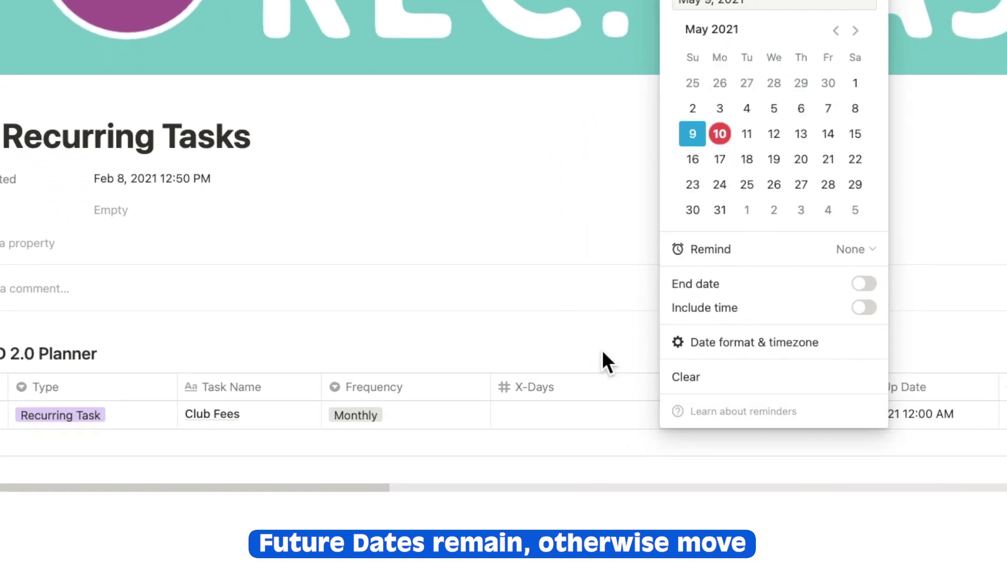
left_click(603, 361)
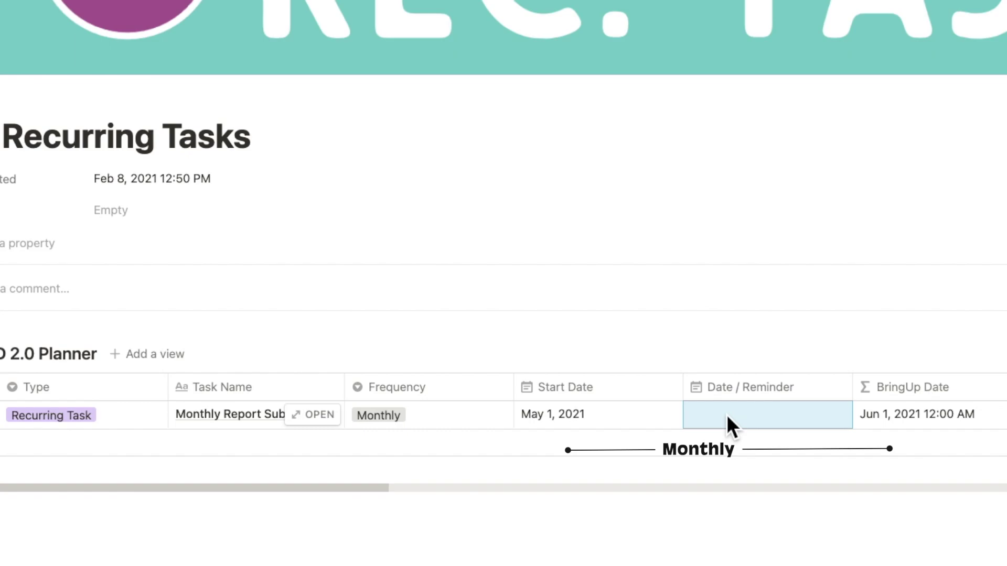
Set Monthly Report Submission's Date / Reminder to May 9, replacing the initially picked May 20.
left_click(728, 417)
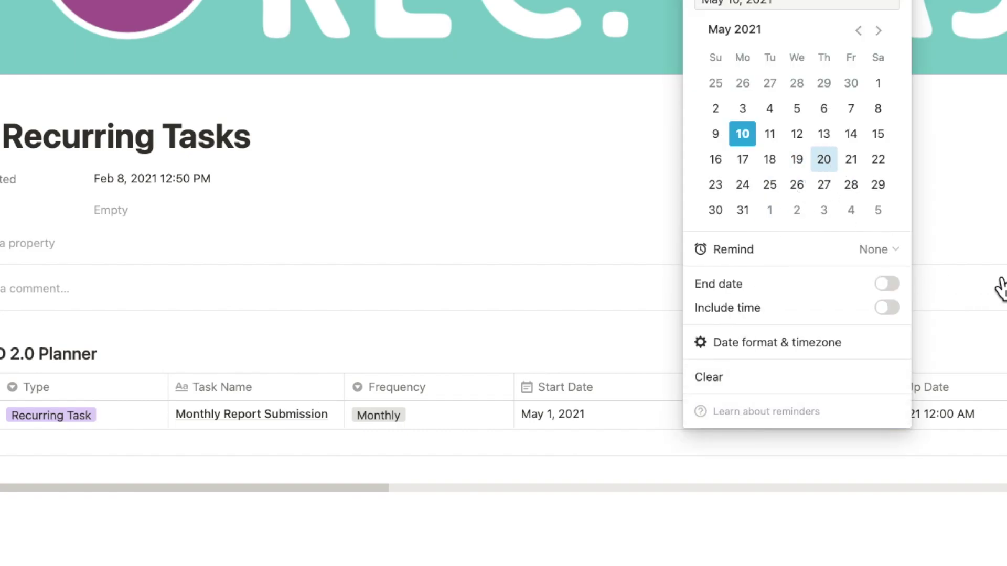
left_click(824, 159)
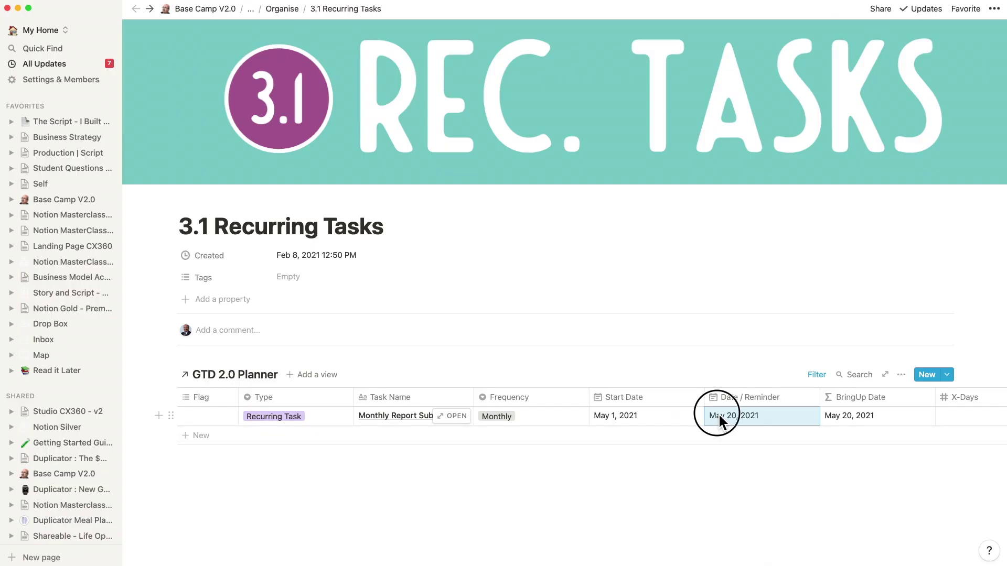
left_click(704, 414)
left_click(729, 226)
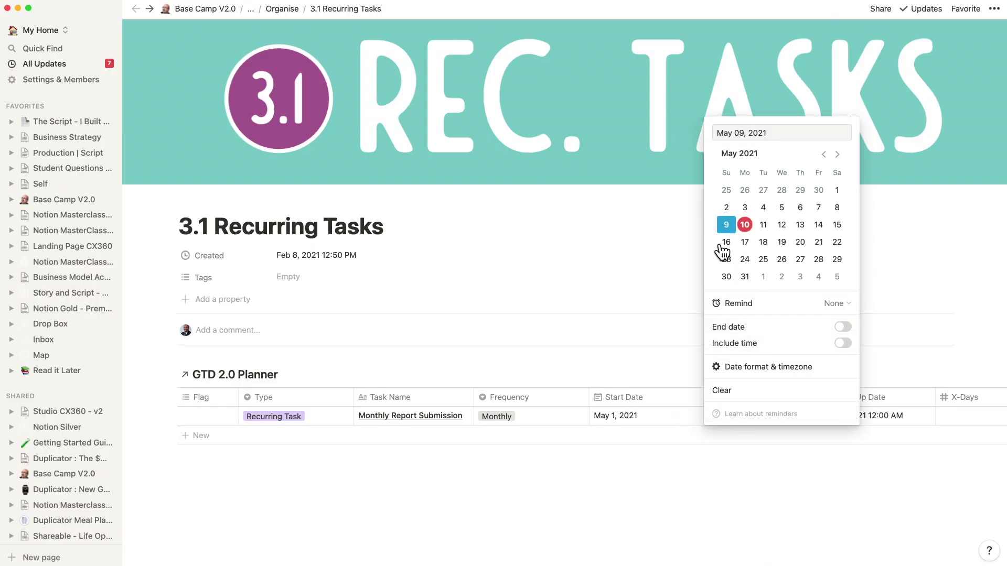
left_click(612, 368)
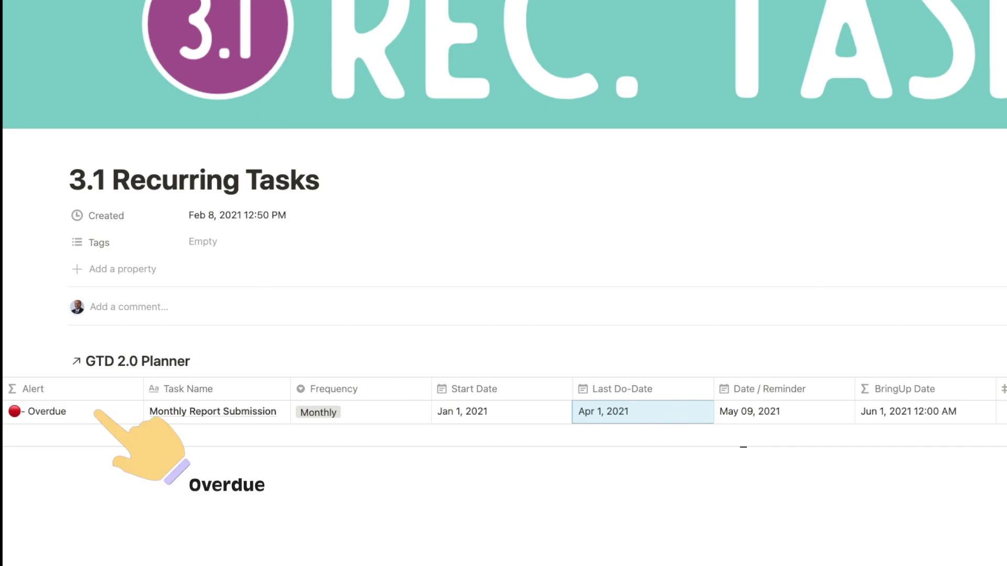
Set its Last Do-Date to May 1, 2021.
left_click(608, 414)
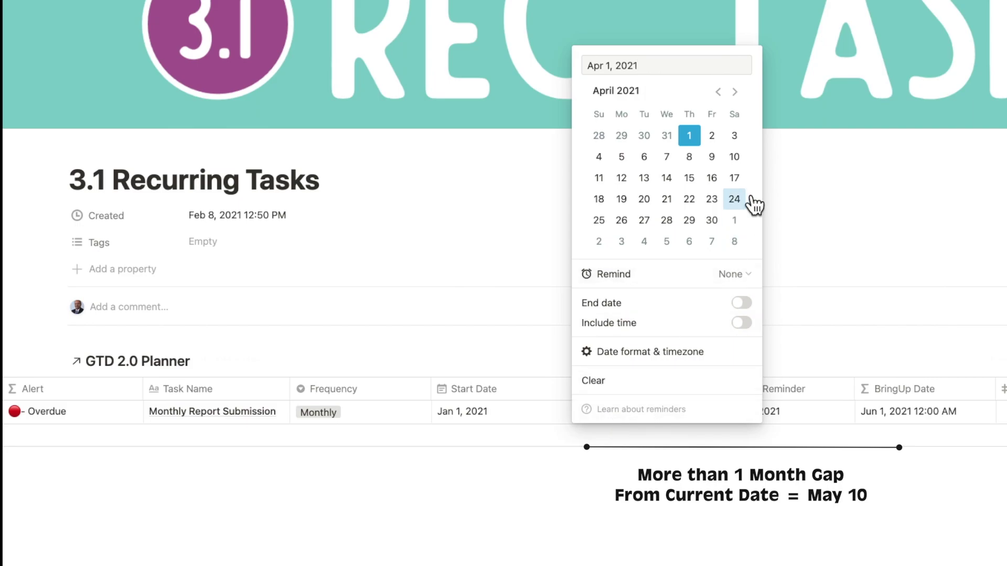
left_click(734, 92)
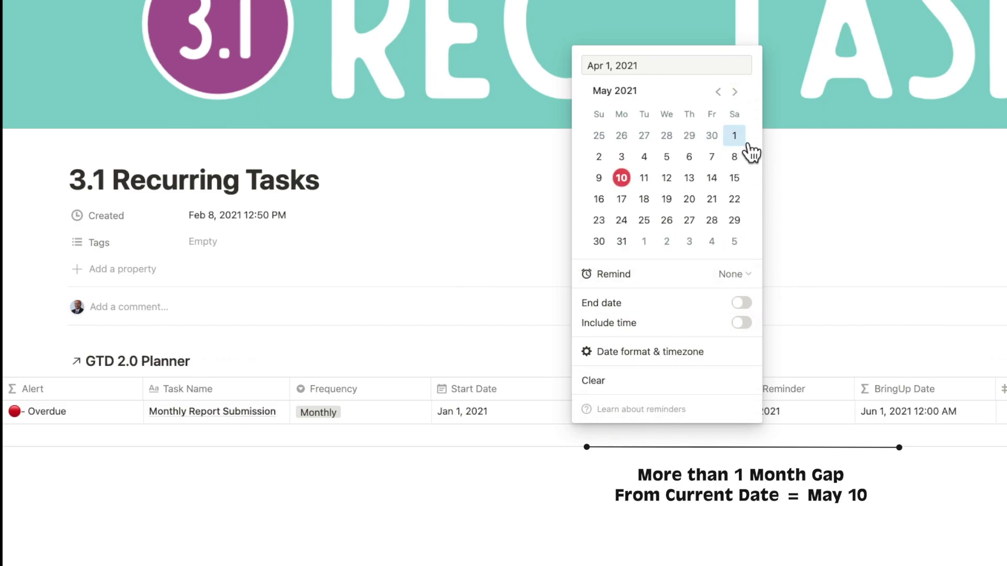
left_click(735, 136)
left_click(844, 239)
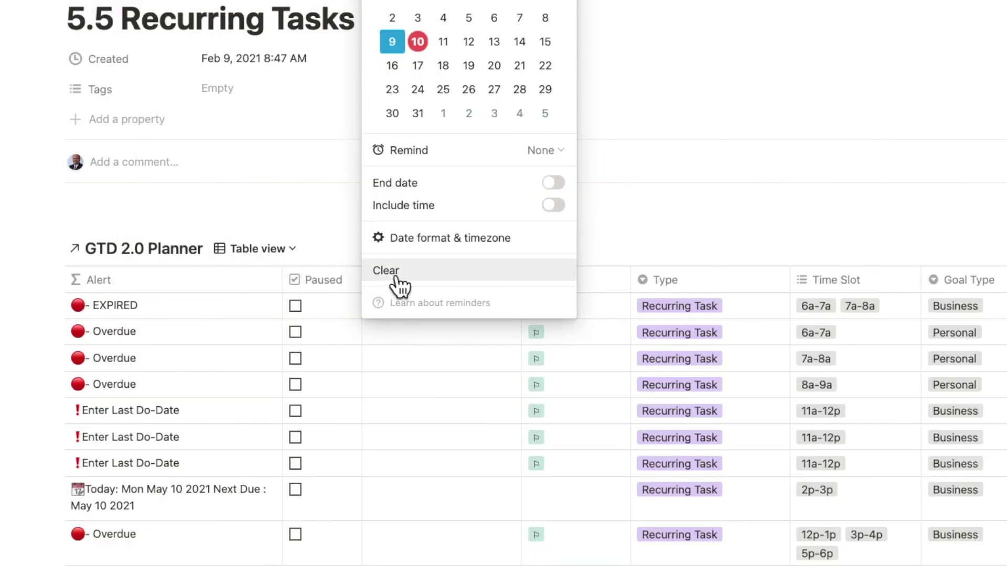
Clear the first task's Expiry Date and tick its Paused checkbox.
left_click(379, 273)
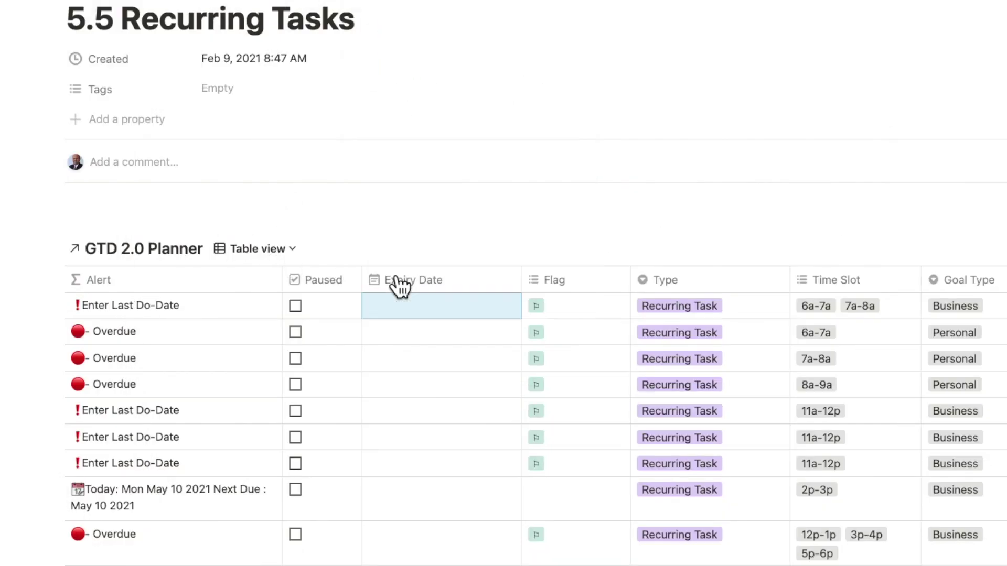
left_click(296, 307)
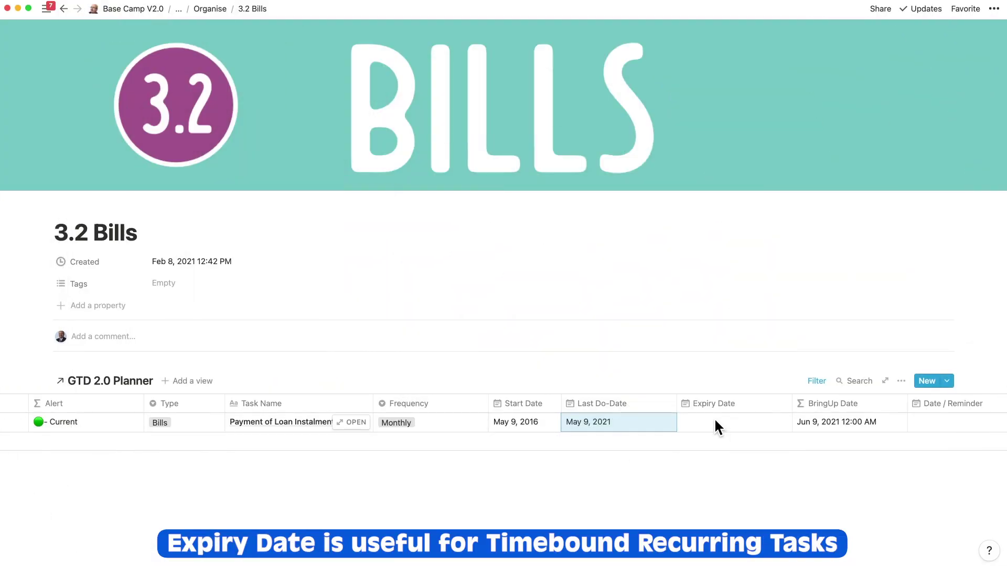
Give the Payment of Loan Instalment bill a May 9, 2021 expiry date, then clear it.
left_click(715, 421)
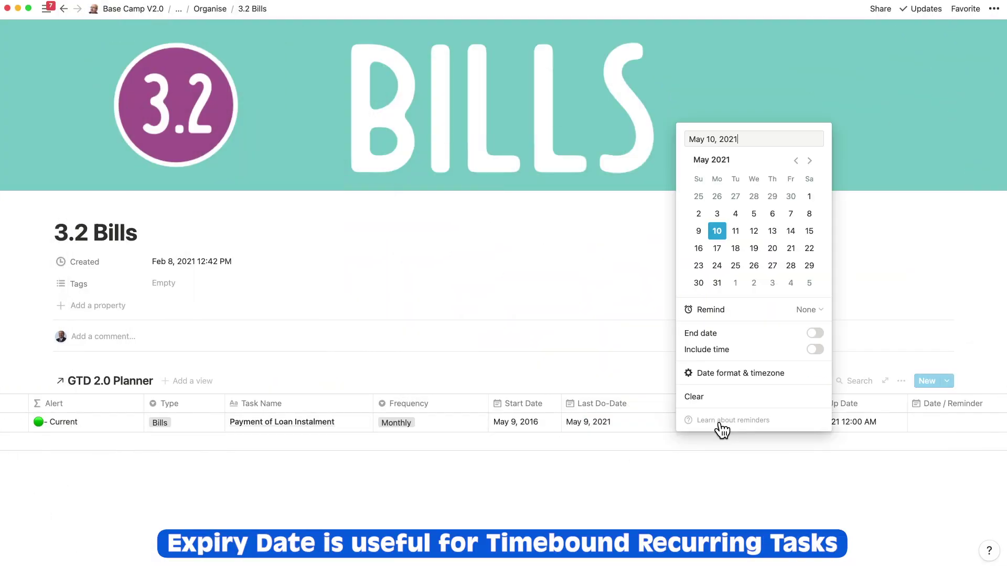
left_click(699, 232)
left_click(630, 363)
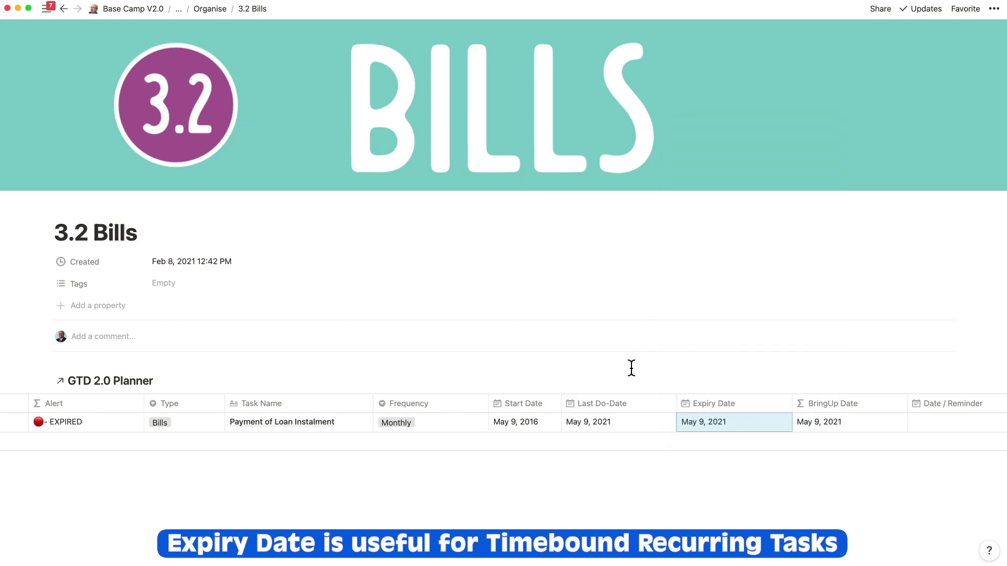
left_click(689, 420)
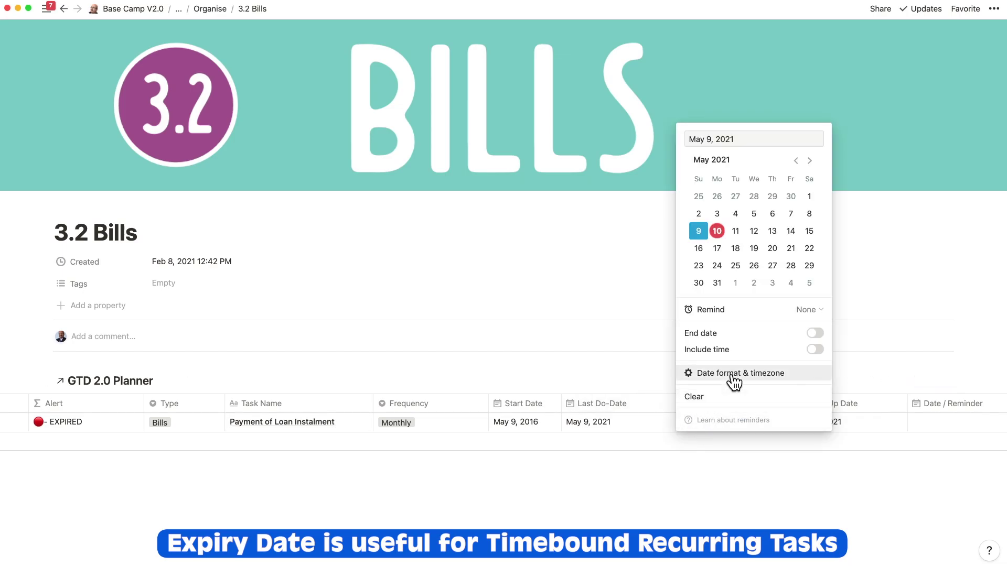
left_click(712, 398)
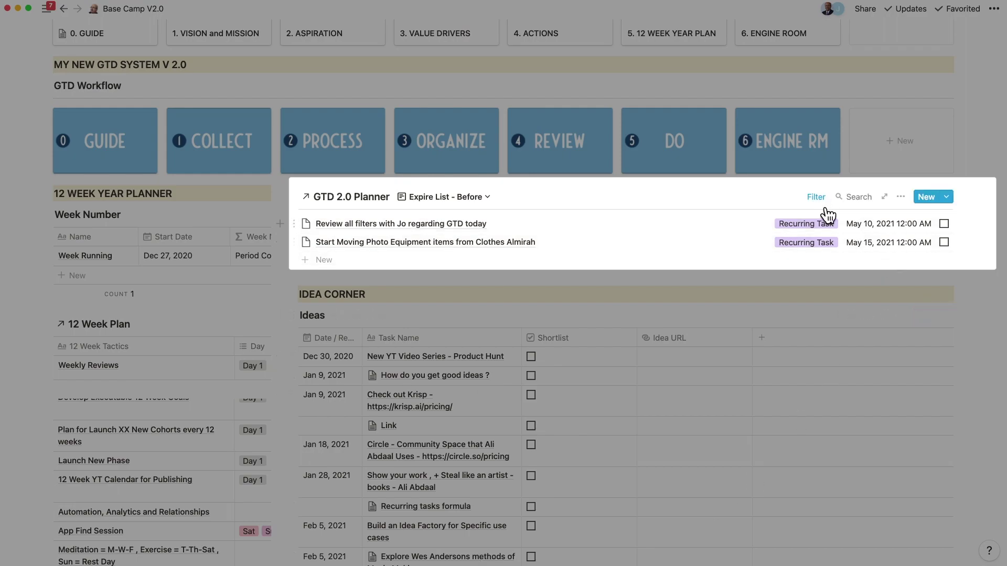
Check the Expire List - Before filter, then switch to Expire List - Full and view its filter.
left_click(821, 202)
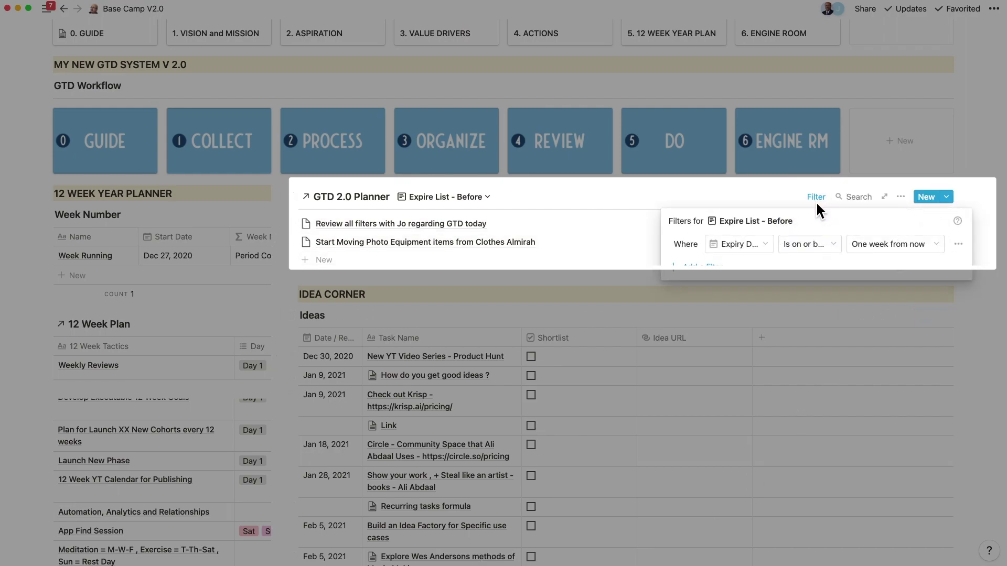
left_click(504, 207)
left_click(466, 198)
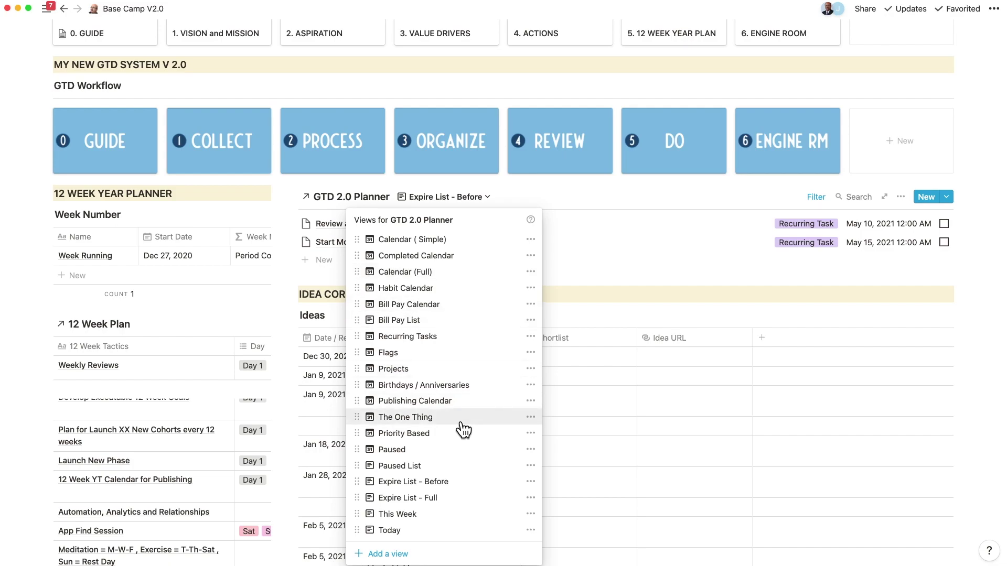
left_click(433, 497)
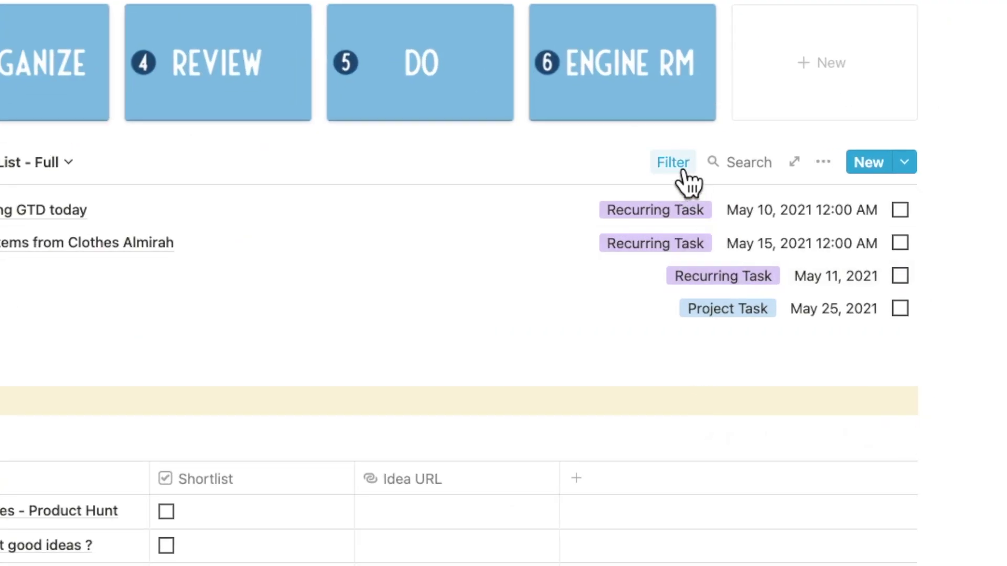
left_click(815, 195)
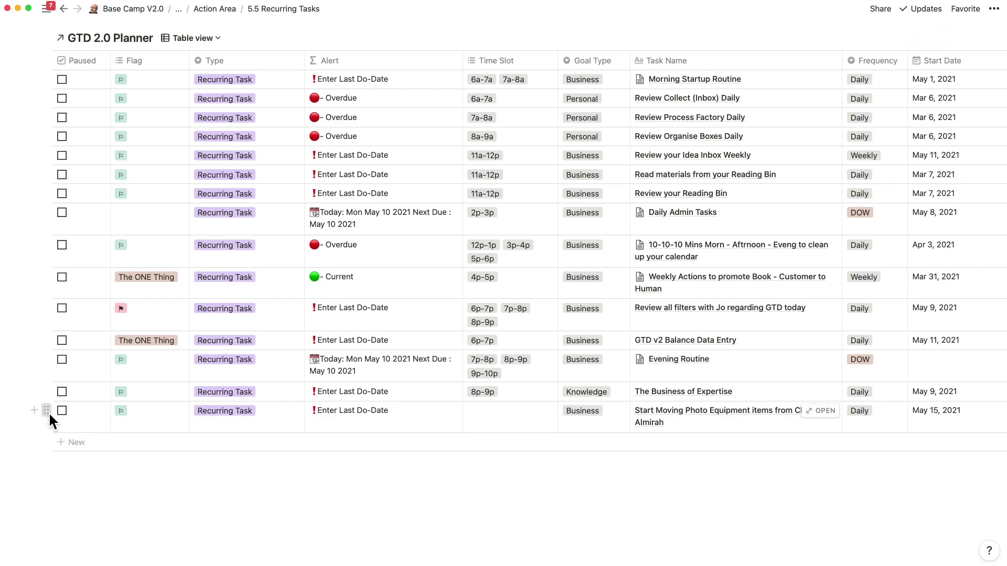
Duplicate the last recurring task and rename the copy 'Test Recurring Task'.
left_click(47, 411)
left_click(83, 388)
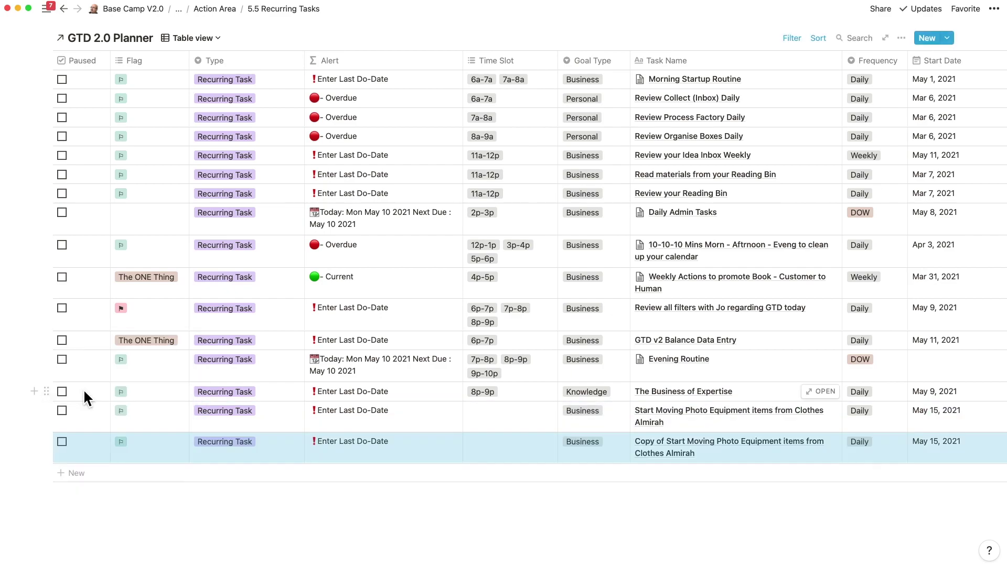
left_click(636, 454)
left_click_drag(634, 441, 710, 463)
type("Test")
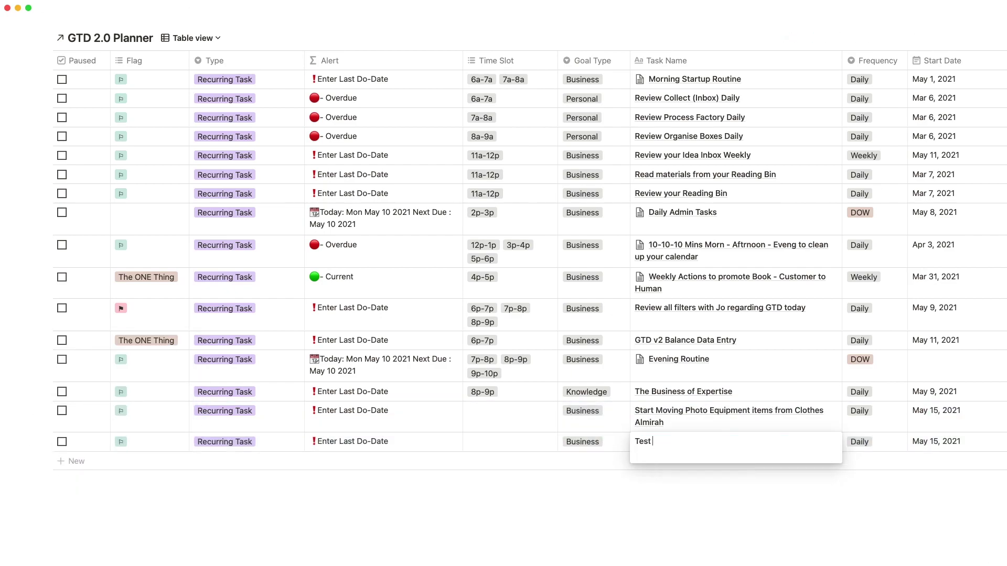
type(" Recurring Task")
key("Return")
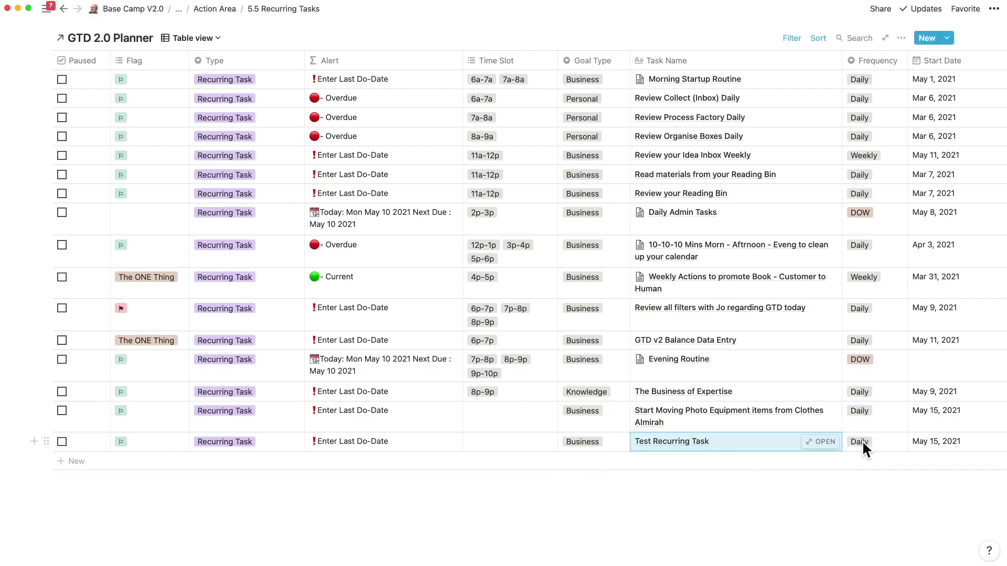
Set the new task to Monthly, starting May 11, 2021 and expiring May 31, 2021.
left_click(860, 441)
left_click(868, 455)
scroll(861, 445, "right", 5)
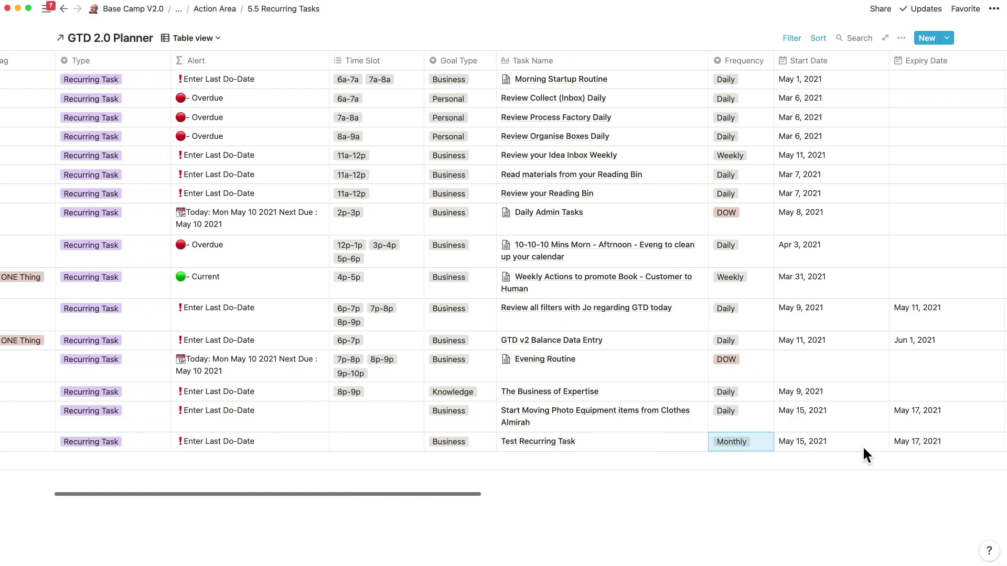
left_click(862, 446)
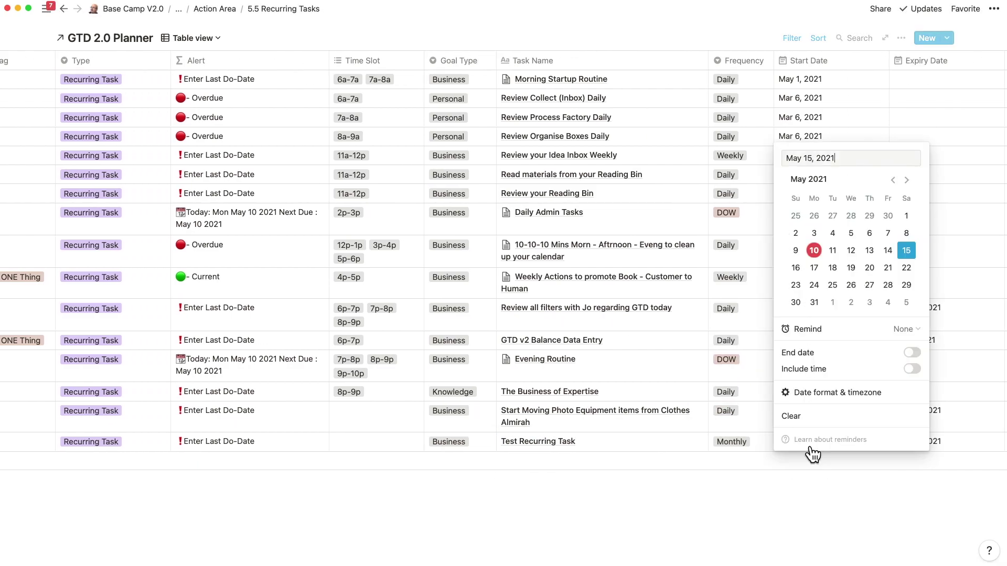
left_click(832, 250)
scroll(753, 449, "right", 3)
scroll(752, 443, "right", 3)
left_click(765, 446)
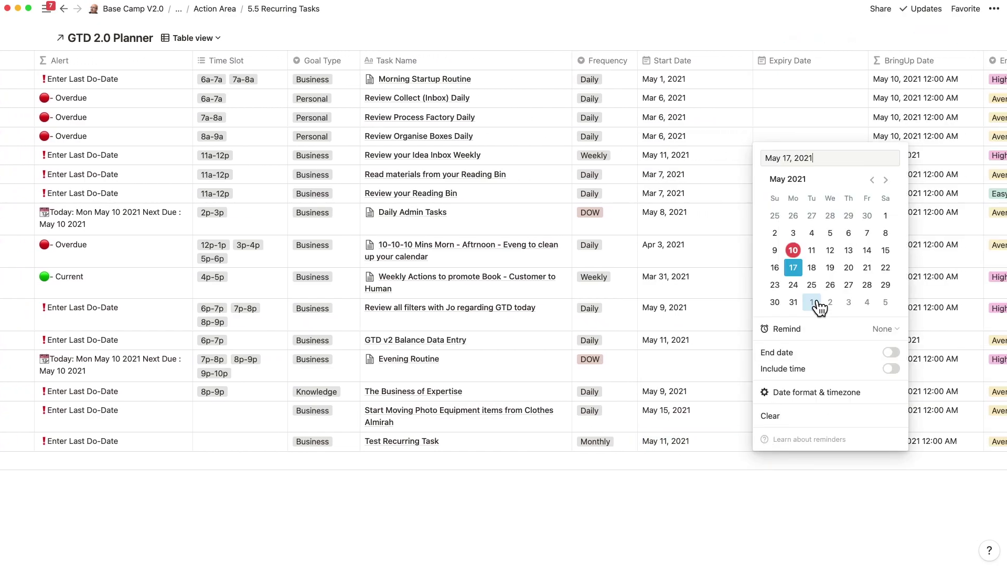
left_click(810, 300)
left_click(734, 439)
scroll(734, 443, "right", 5)
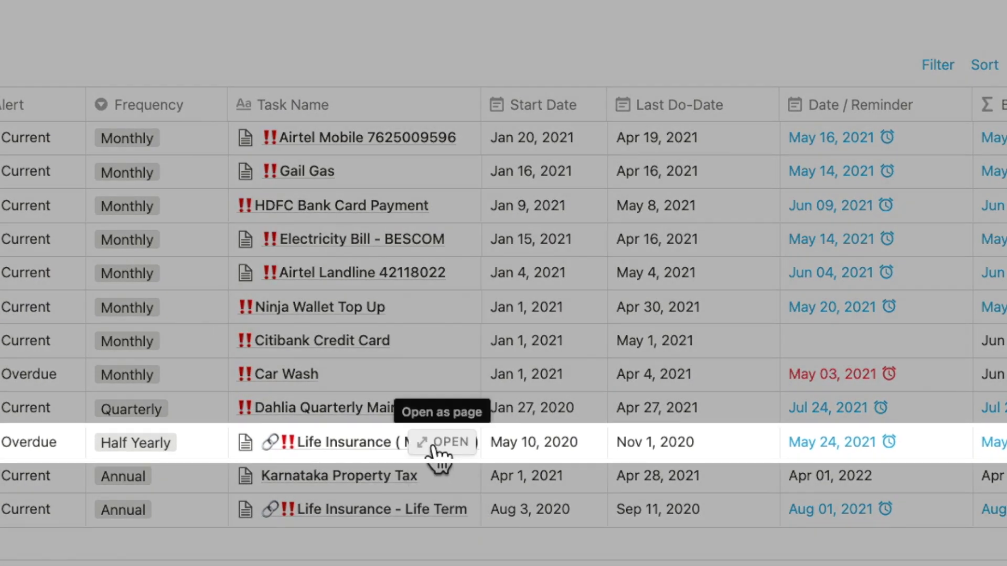
Open the Life Insurance ( May , Nov ) page in full and follow its Insurance Payments backlink.
left_click(494, 470)
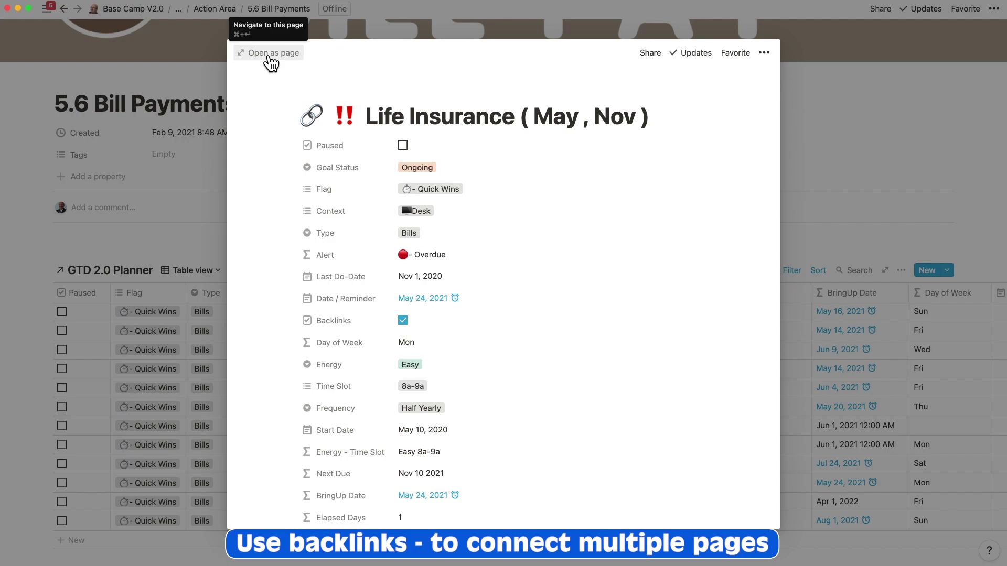
left_click(213, 52)
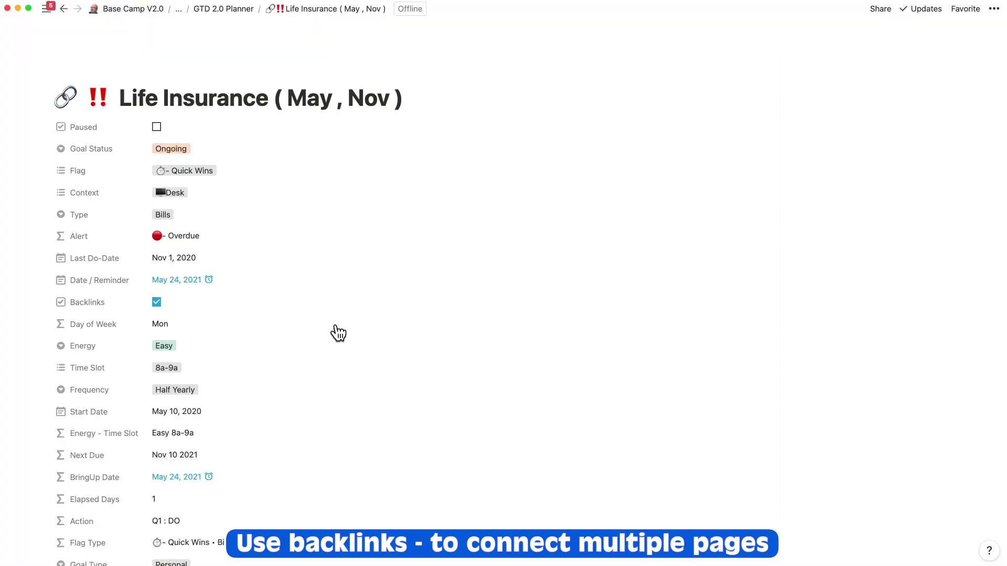
scroll(367, 367, "down", 15)
scroll(372, 378, "down", 12)
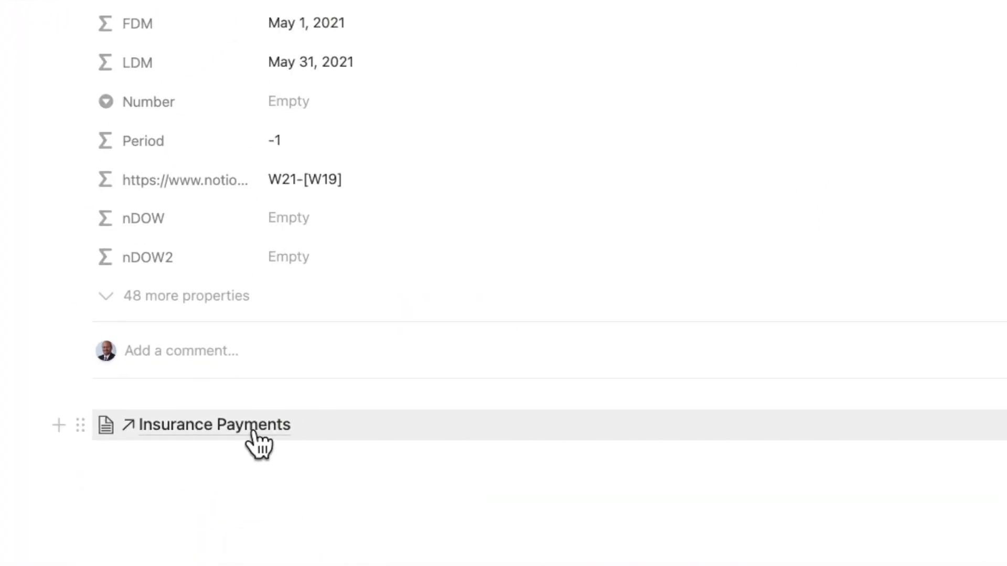
left_click(254, 431)
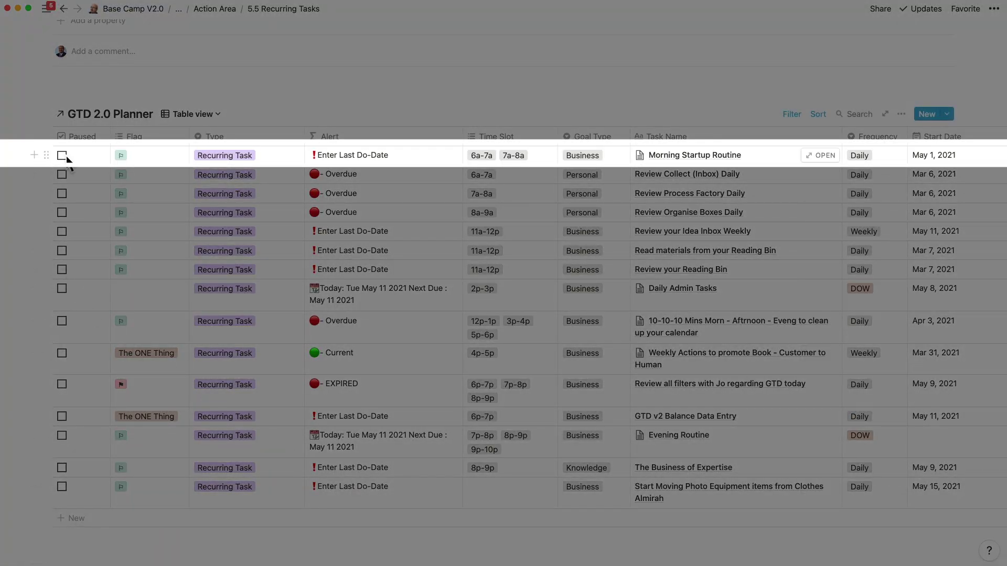
Tick Paused on the Morning Startup Routine row so its alert shows PAUSED.
left_click(62, 156)
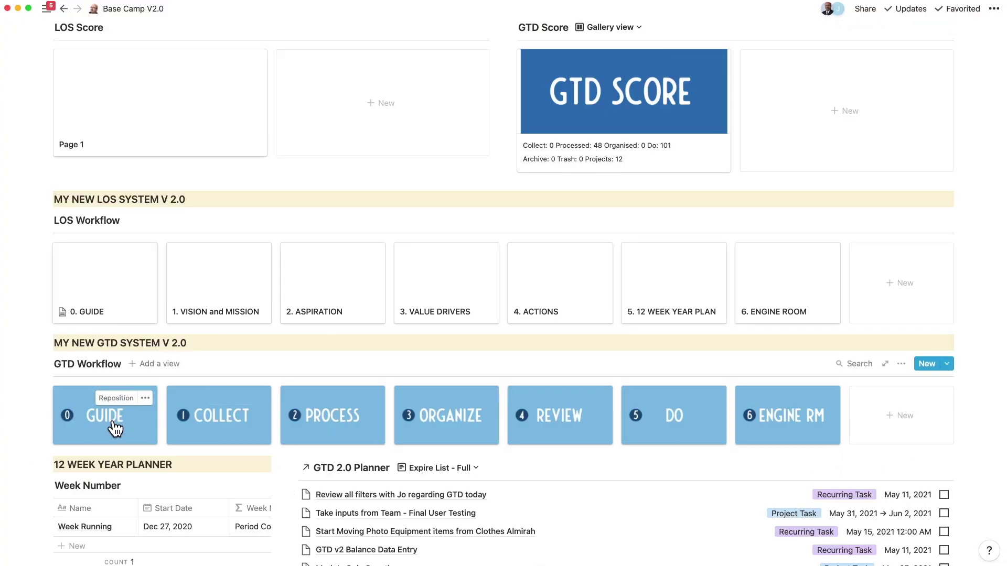
Open the 0 GUIDE card's getting-started guide as a full page and scroll to its table of contents.
left_click(115, 428)
left_click(279, 62)
scroll(306, 270, "down", 8)
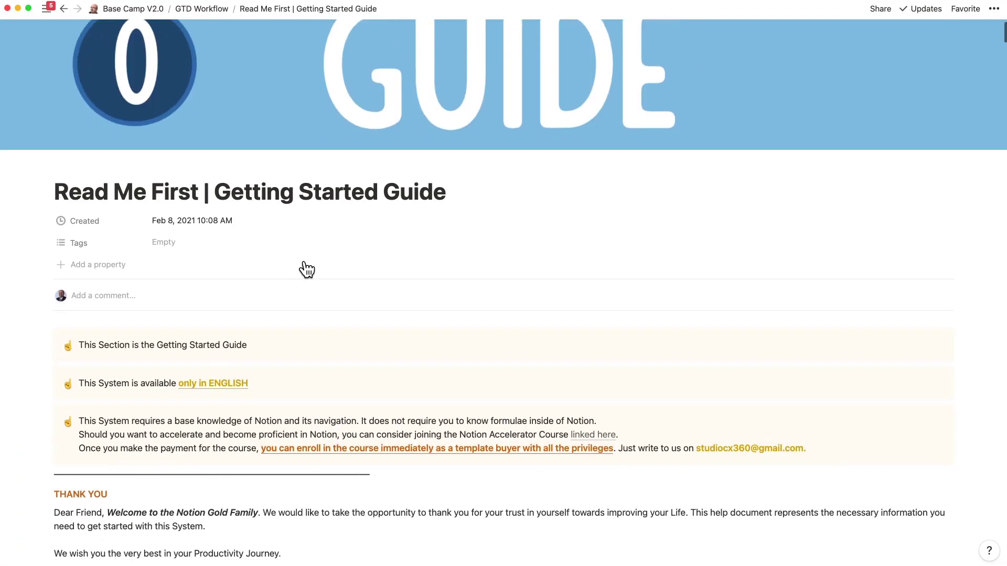
scroll(300, 261, "down", 8)
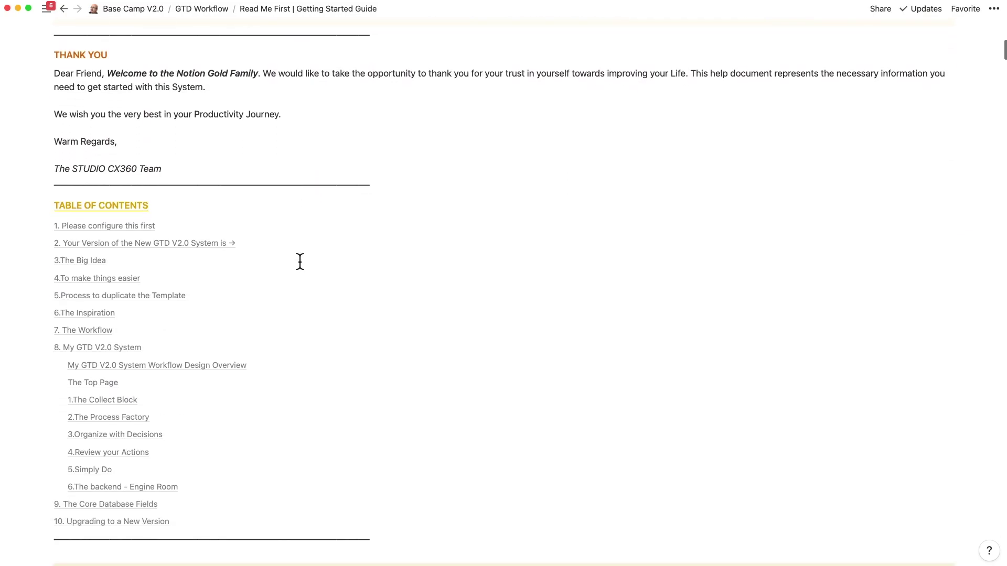